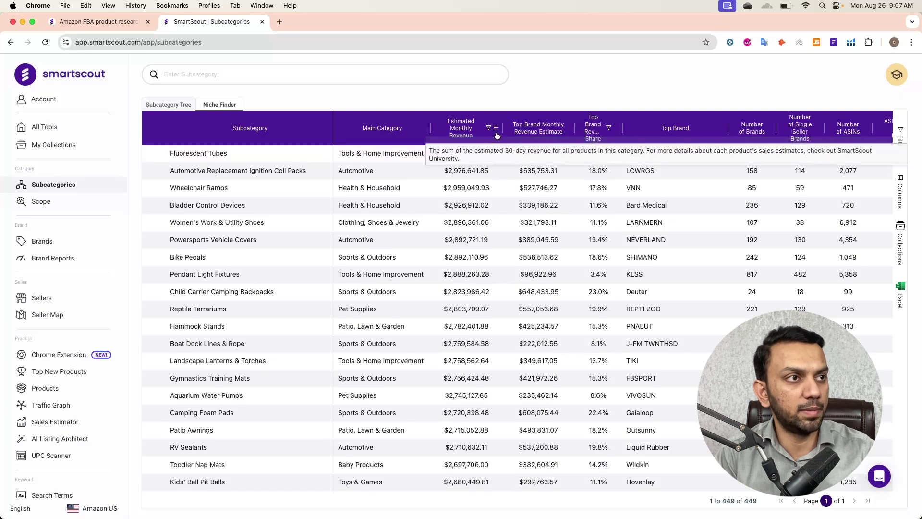
Review the filter ranges on Estimated Monthly Revenue and Top Brand Revenue Share in the Niche Finder table.
left_click(488, 128)
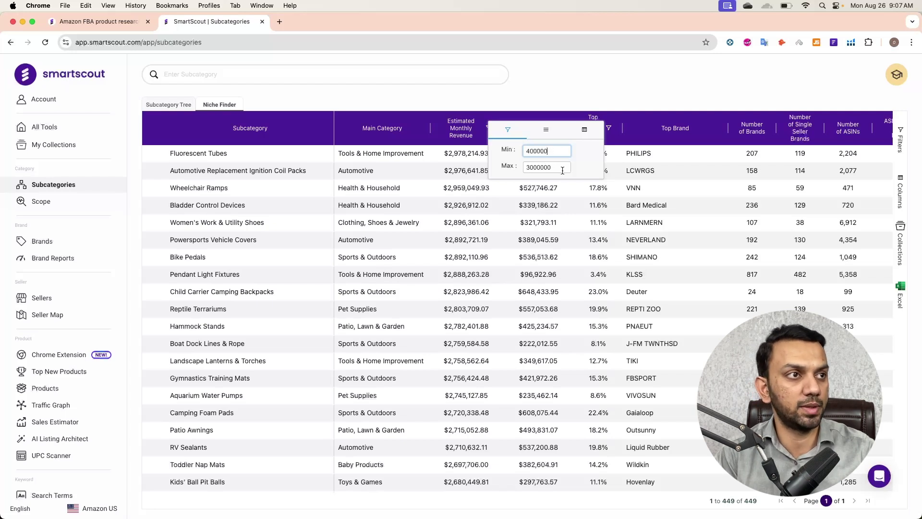
left_click(554, 82)
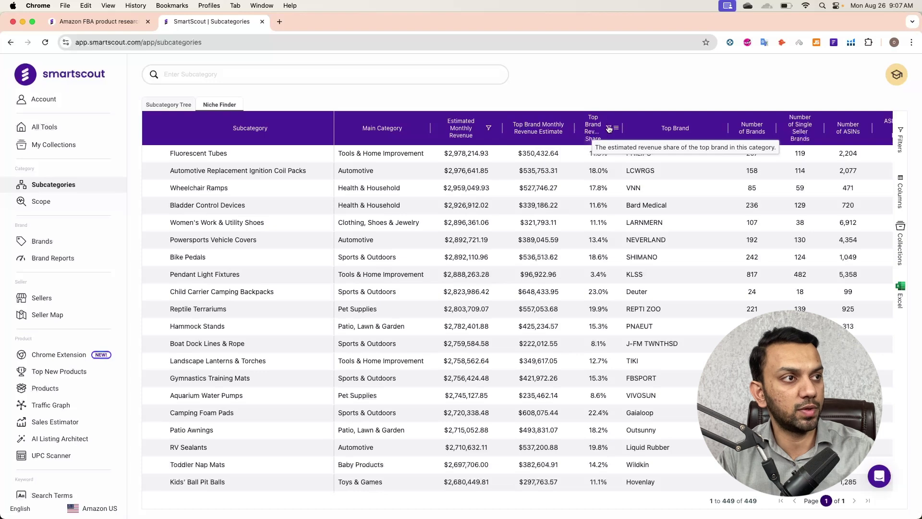
left_click(617, 129)
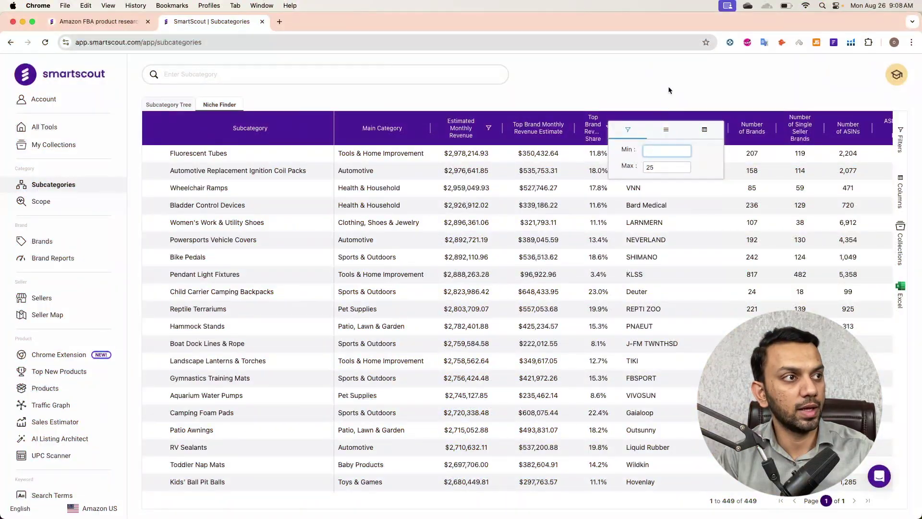
left_click(669, 89)
Look across the brand, ASIN and seller columns and review the Amazon Revenue Share filter range.
scroll(696, 177, "right", 5)
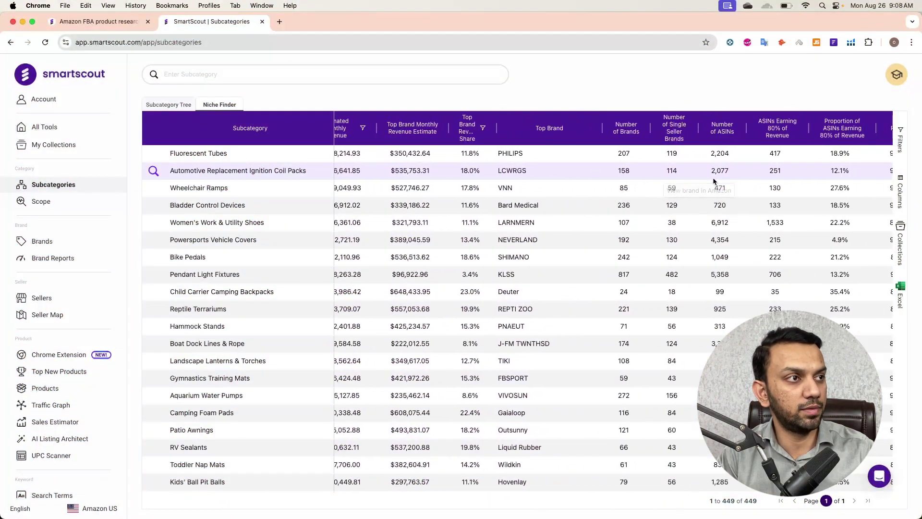
scroll(714, 181, "right", 2)
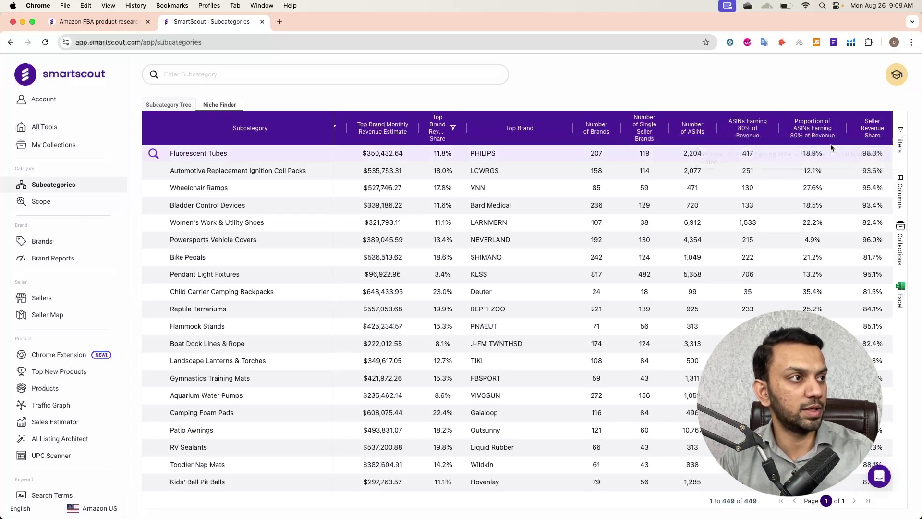
scroll(829, 166, "right", 5)
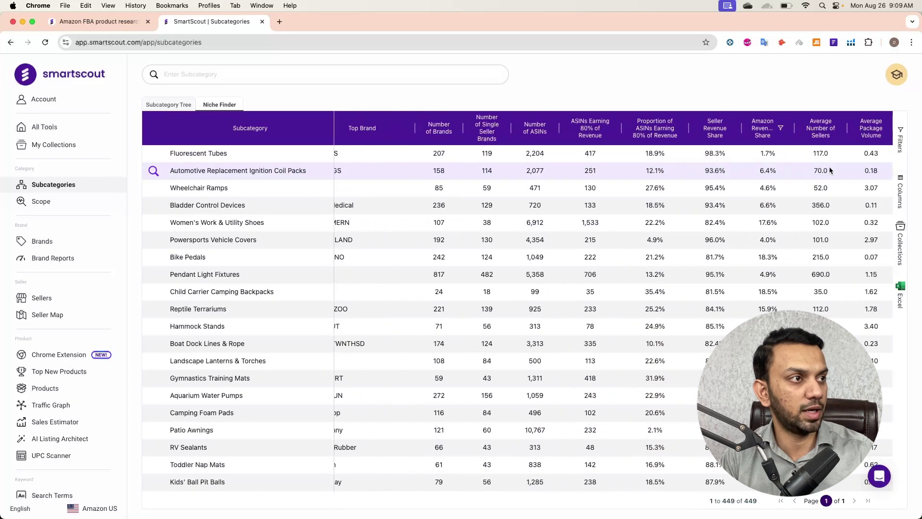
scroll(829, 166, "right", 1)
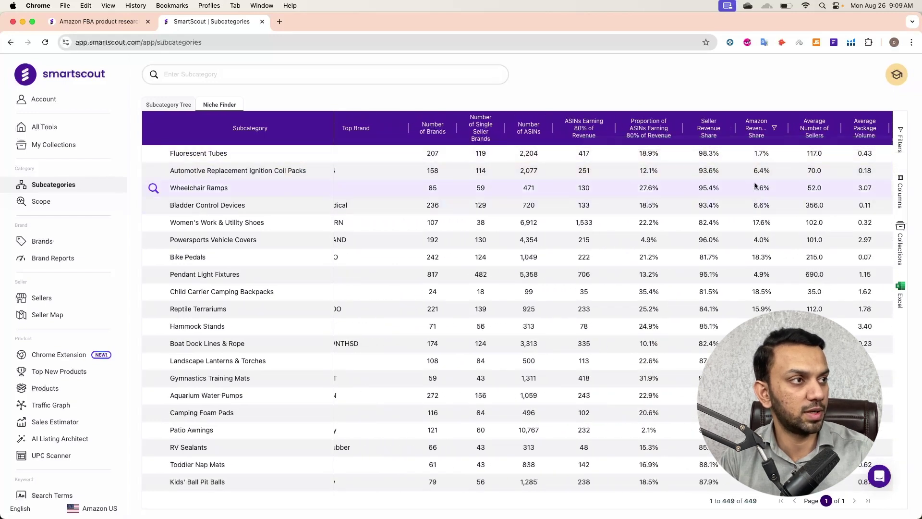
left_click(782, 129)
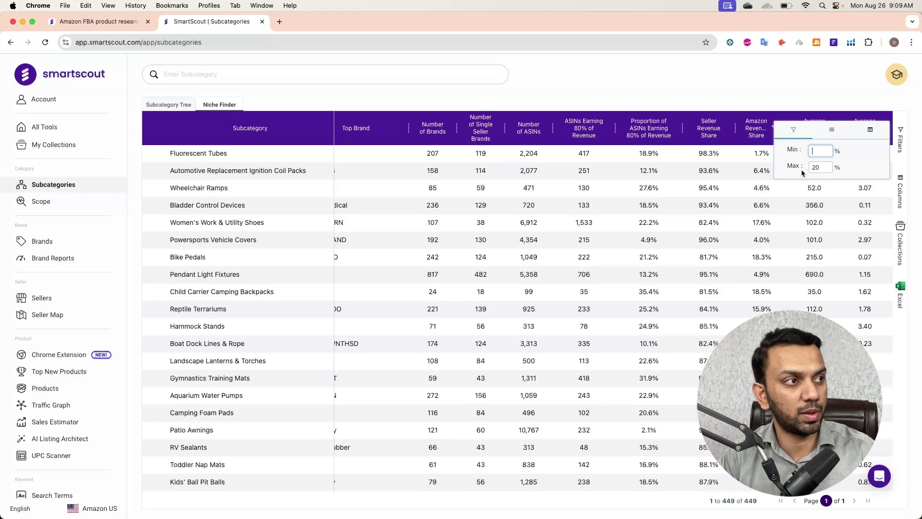
left_click(742, 83)
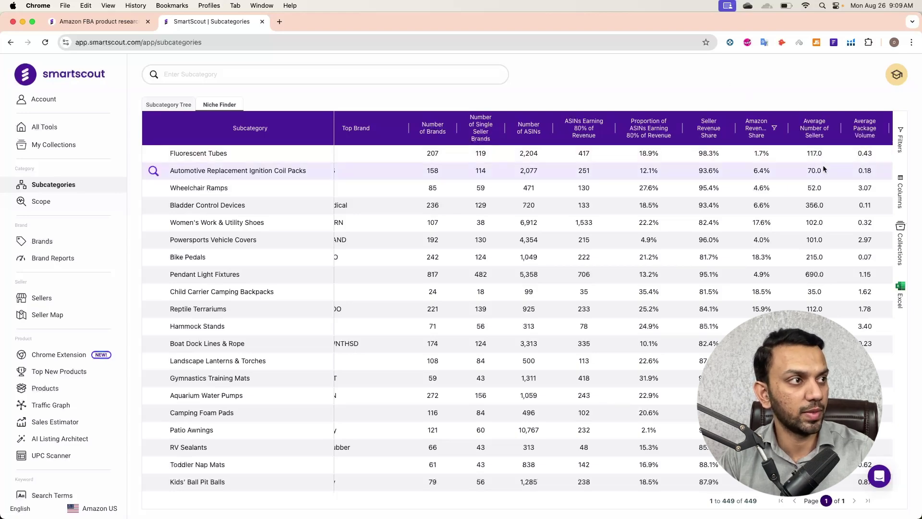
Examine the ratings, monthly units sold and Average Page Score columns, including the Average Page Score filter options.
scroll(824, 168, "right", 3)
scroll(823, 169, "right", 2)
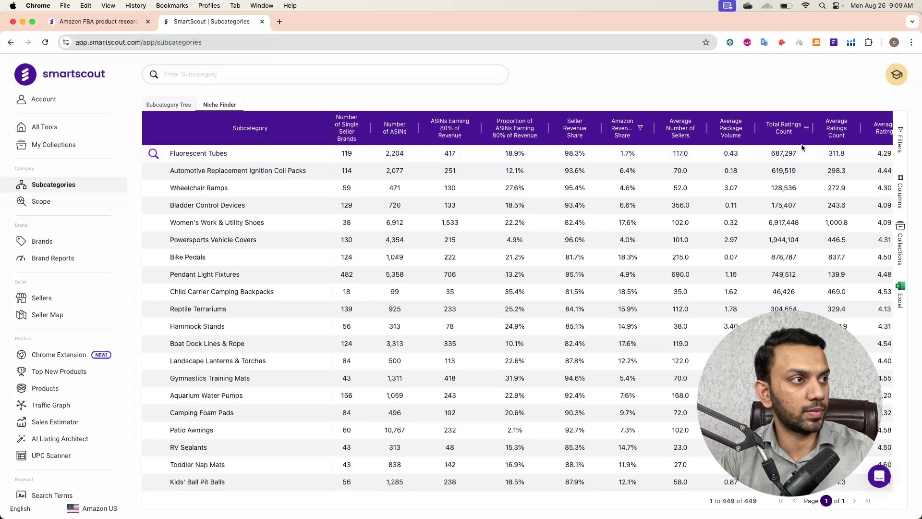
scroll(812, 181, "right", 2)
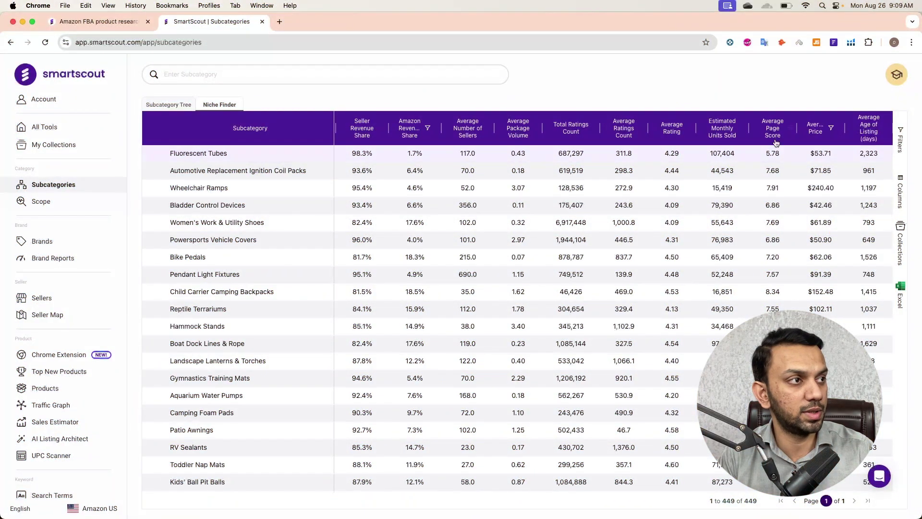
mouse_move(776, 140)
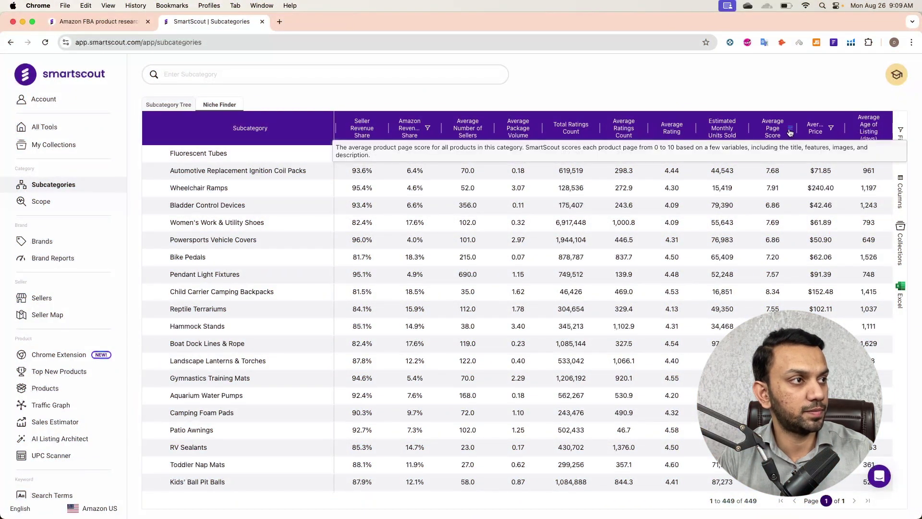
left_click(790, 131)
left_click(766, 96)
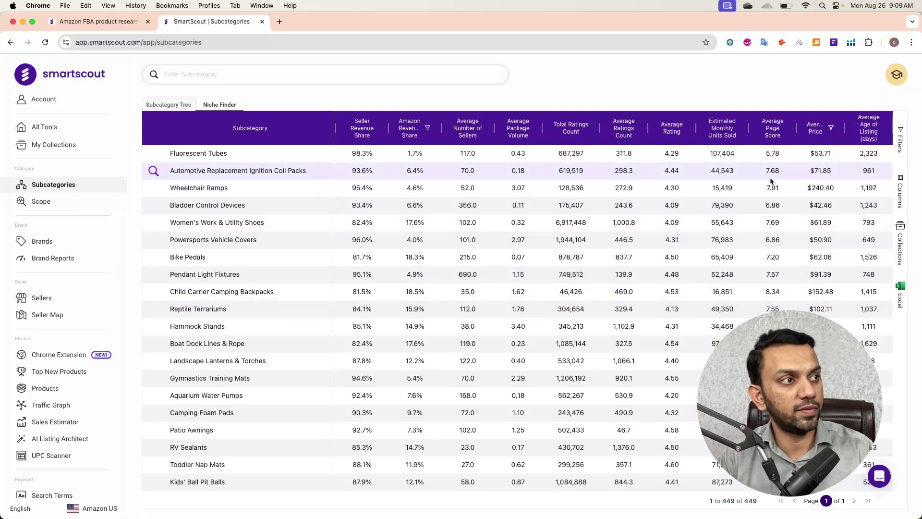
mouse_move(770, 139)
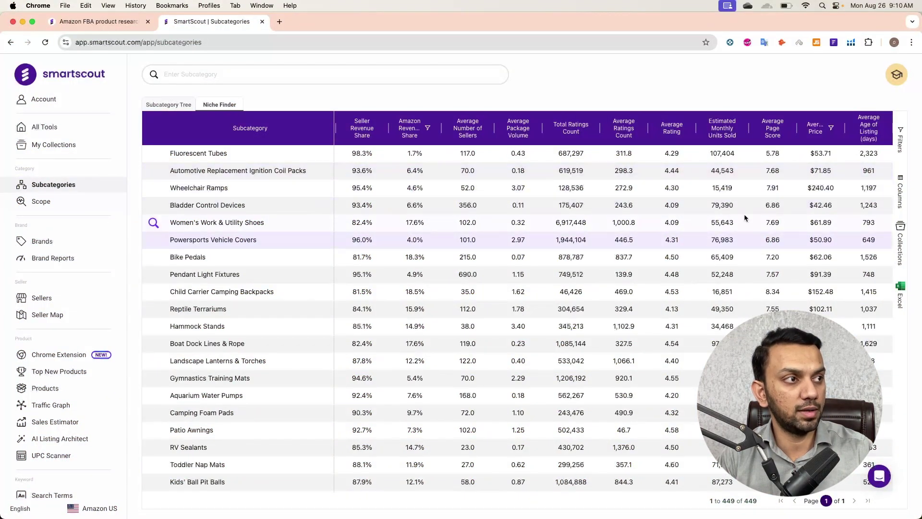
mouse_move(745, 135)
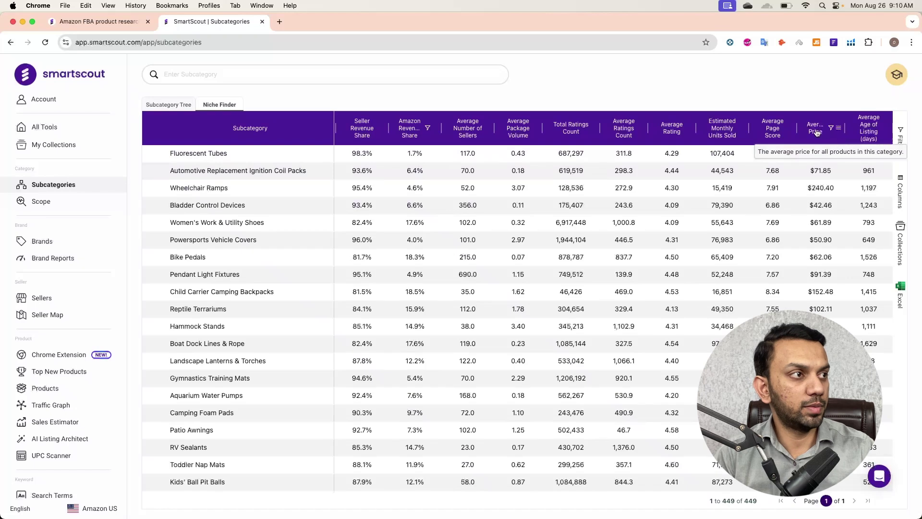
Make sure the Average Price filter has a minimum of 40.
left_click(841, 131)
type("40")
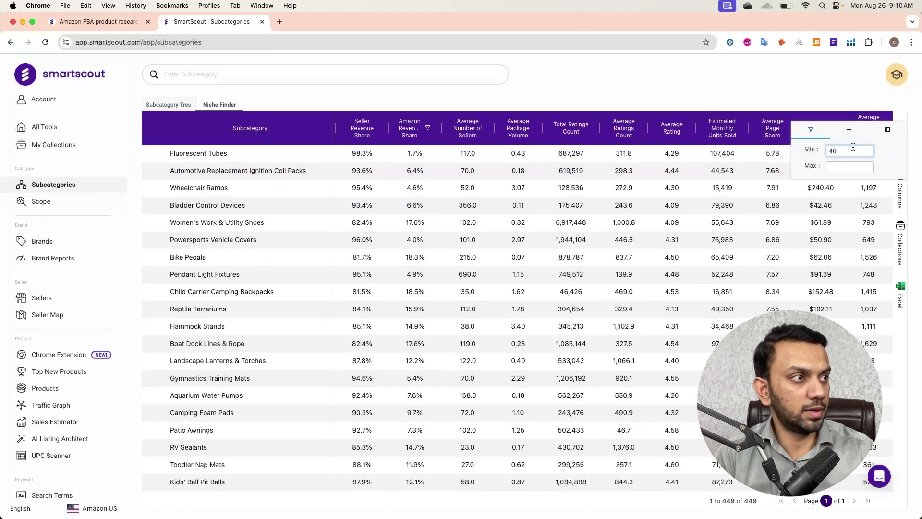
left_click(842, 82)
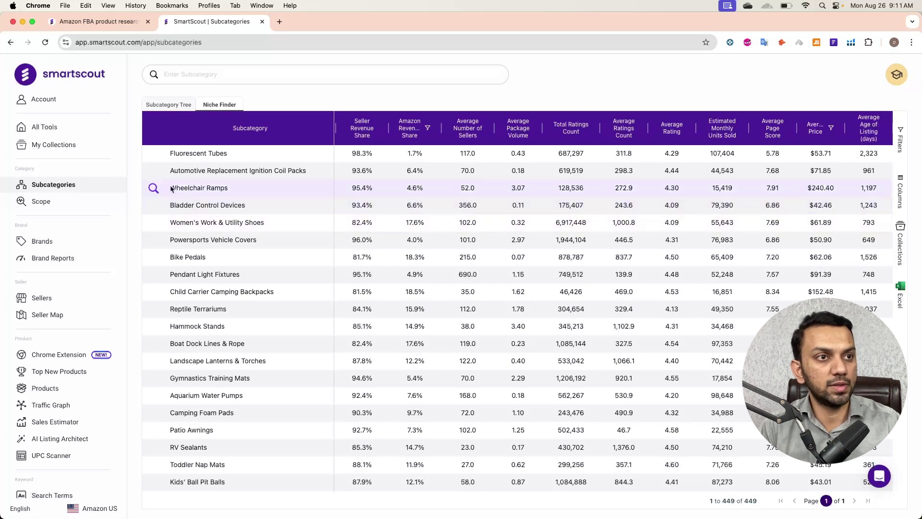
View the products in the Wheelchair Ramps subcategory, including their price, monthly revenue and ratings columns.
left_click(152, 189)
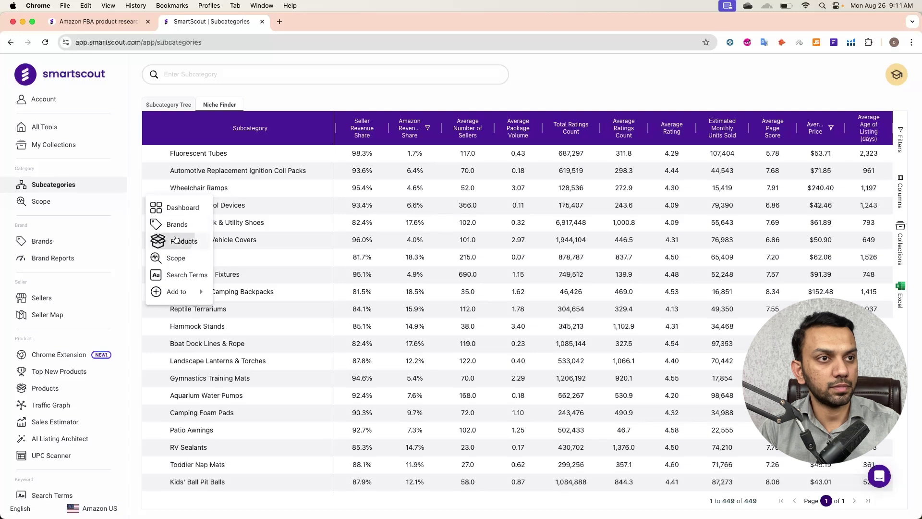
left_click(176, 239)
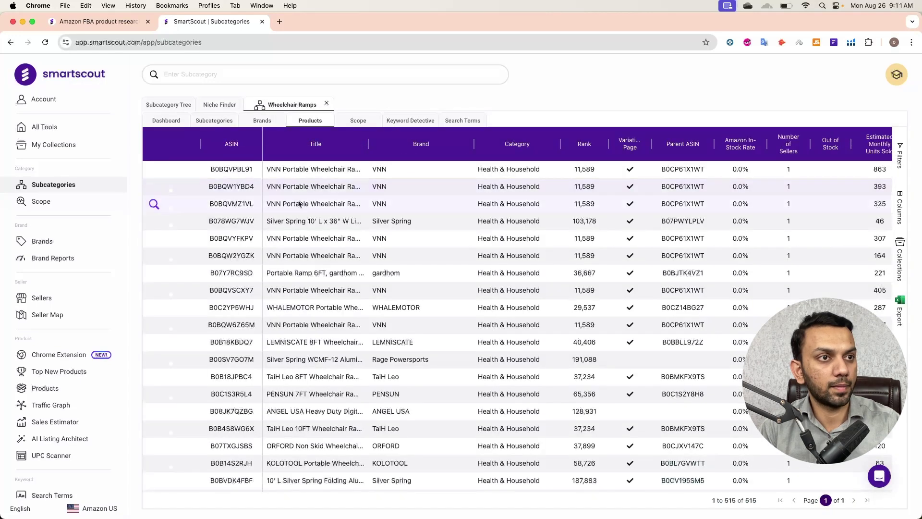
mouse_move(176, 191)
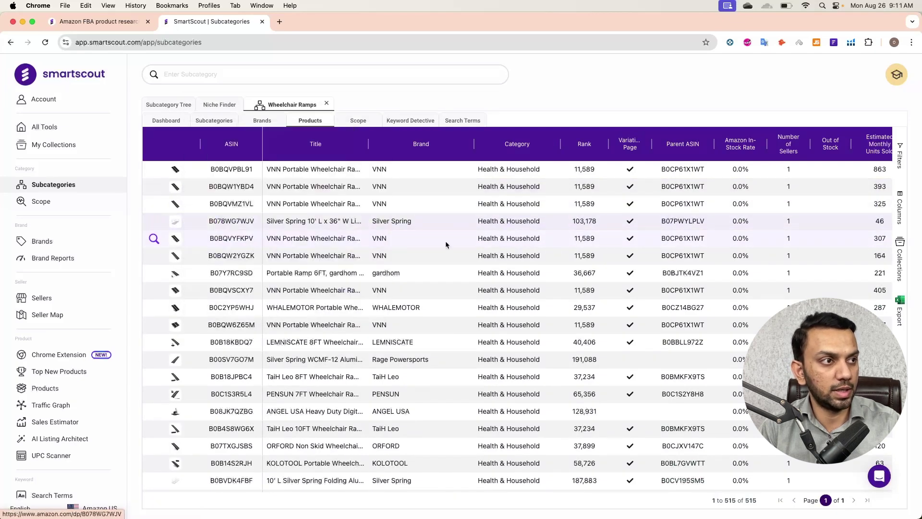
scroll(601, 265, "right", 5)
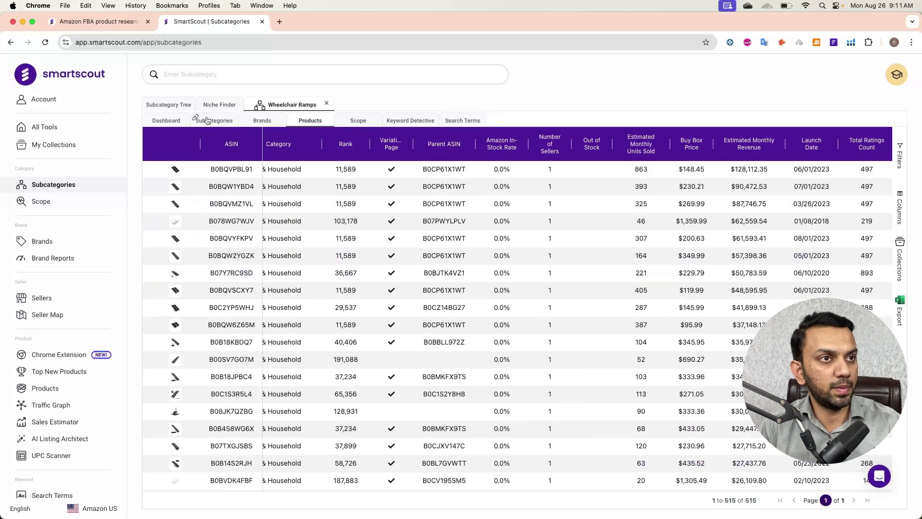
Return to the Niche Finder list and view the brands in Wheelchair Ramps, including market share and average price.
left_click(216, 106)
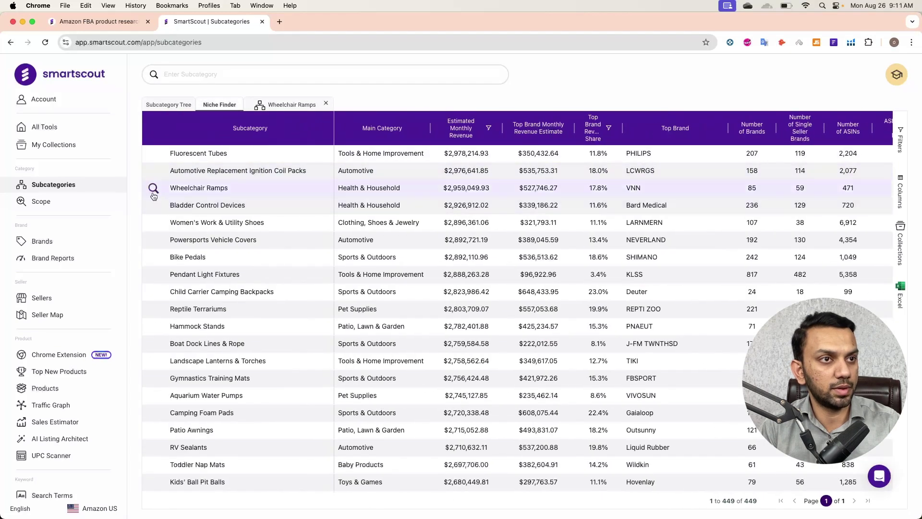
left_click(153, 189)
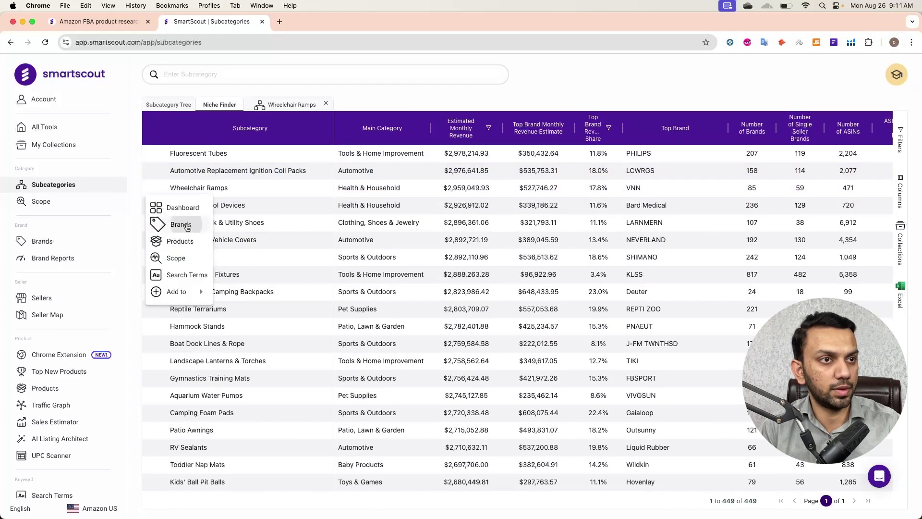
left_click(187, 225)
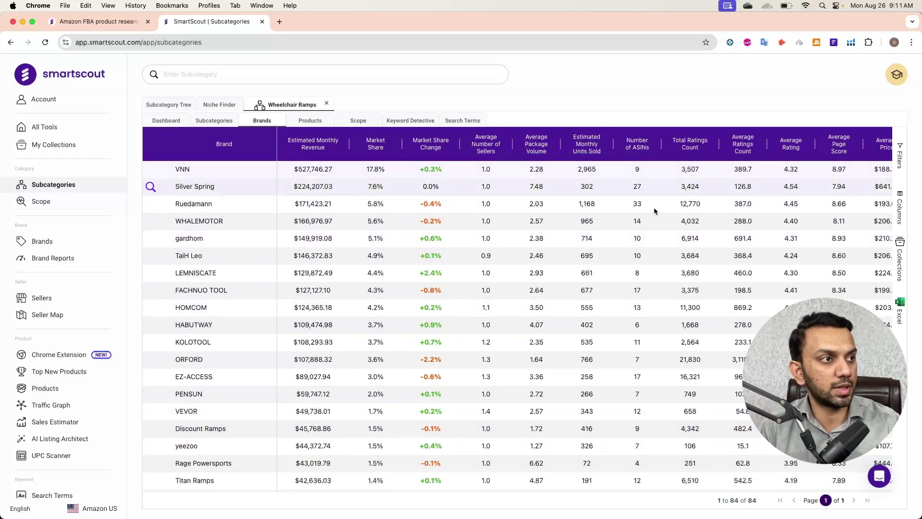
scroll(777, 256, "right", 2)
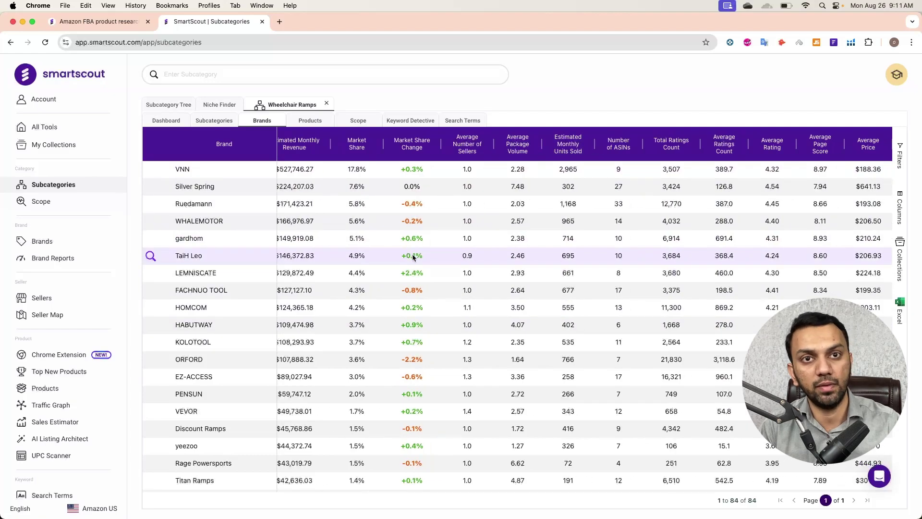
Return to the Niche Finder list and set the Estimated Monthly Revenue filter's minimum to 100000.
left_click(219, 105)
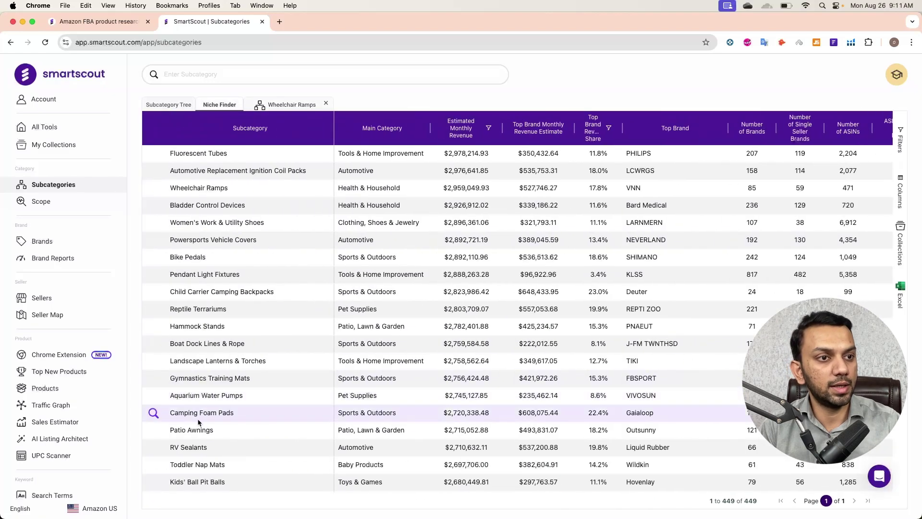
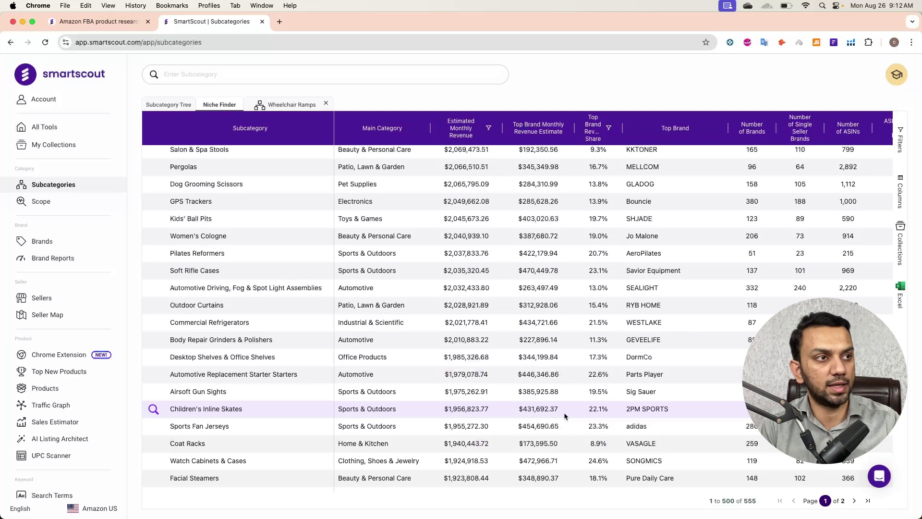
left_click(489, 129)
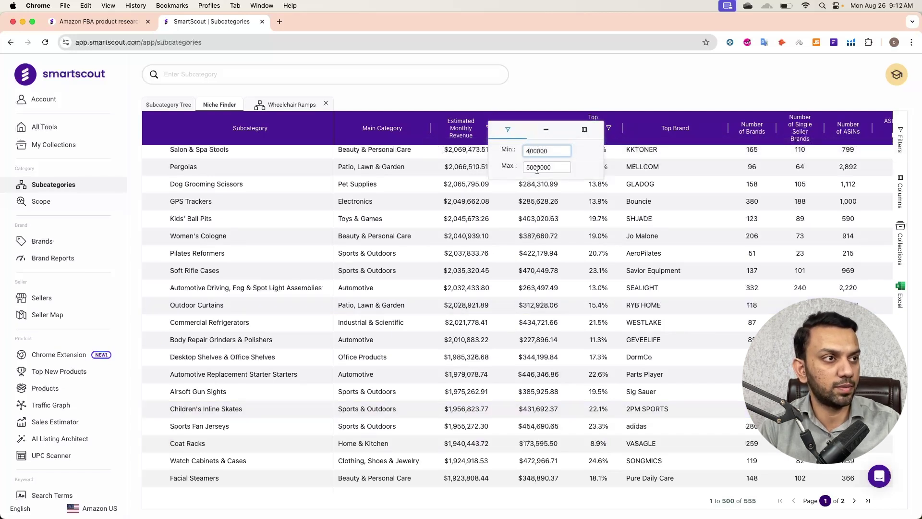
type("1")
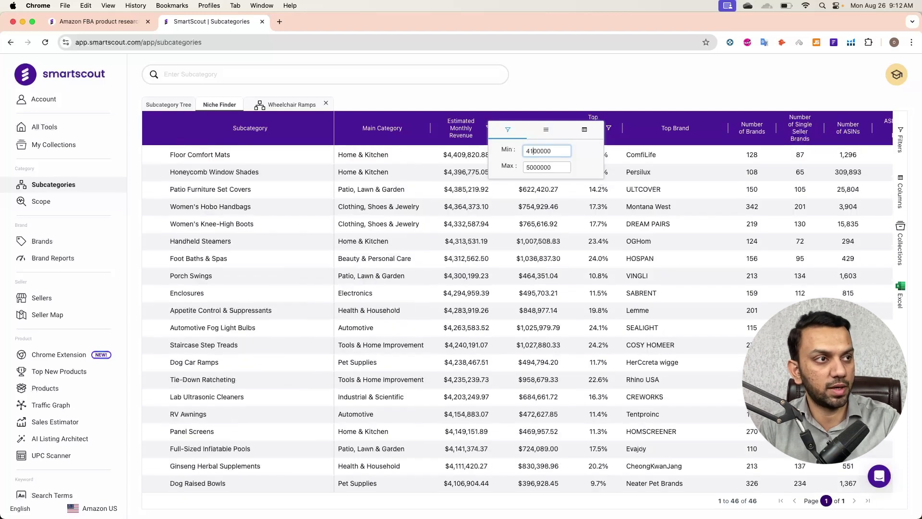
key("BackSpace")
key("BackSpace")
type("1")
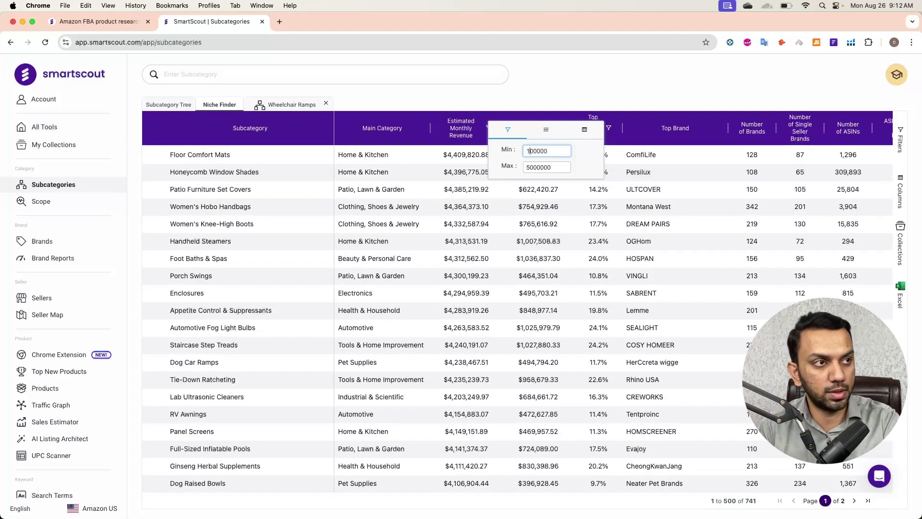
left_click(555, 89)
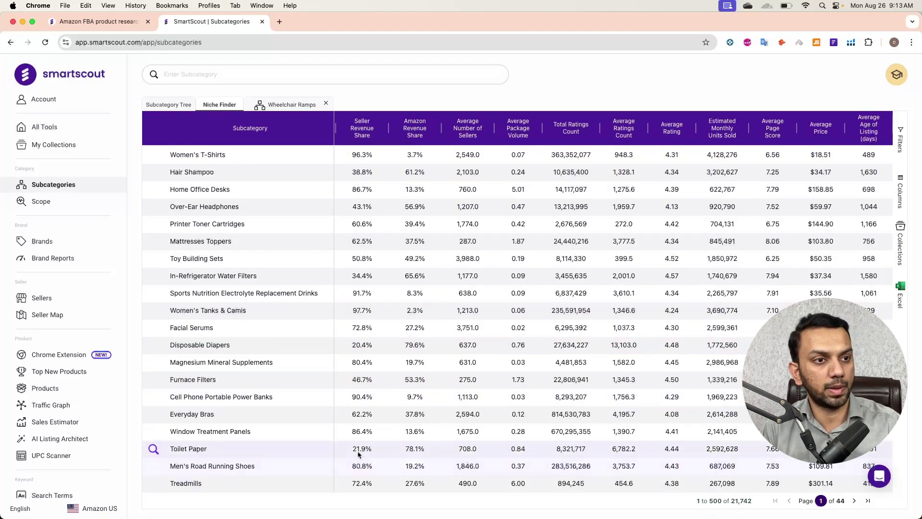
Browse the full subcategory list through its first three pages, comparing the niches' metrics.
scroll(355, 451, "down", 15)
scroll(353, 455, "down", 15)
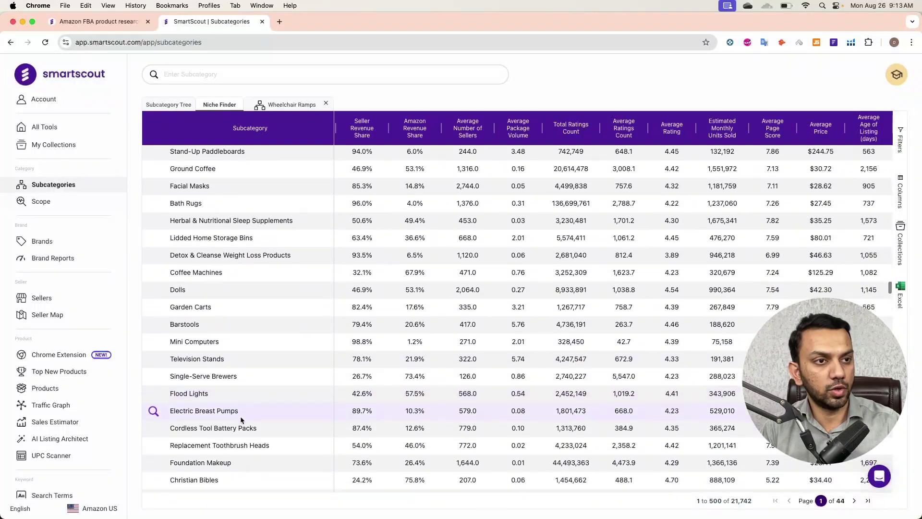
left_click(854, 500)
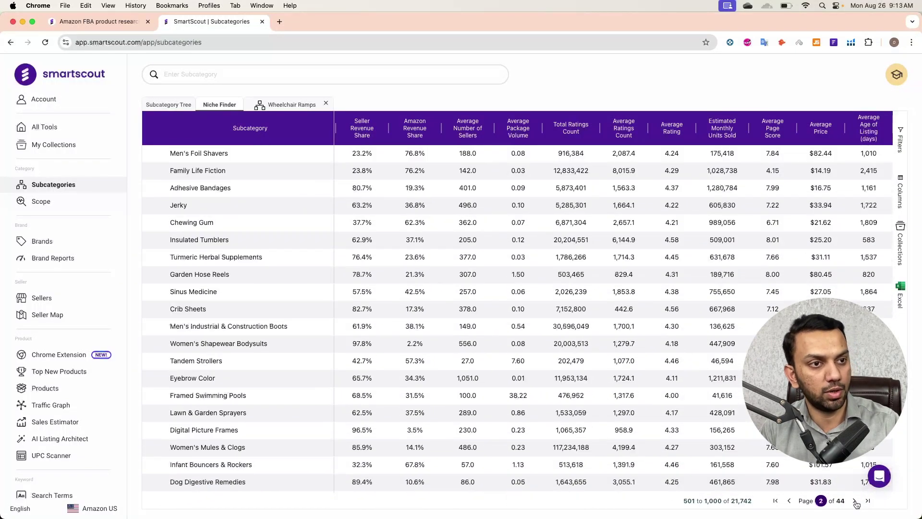
left_click(855, 501)
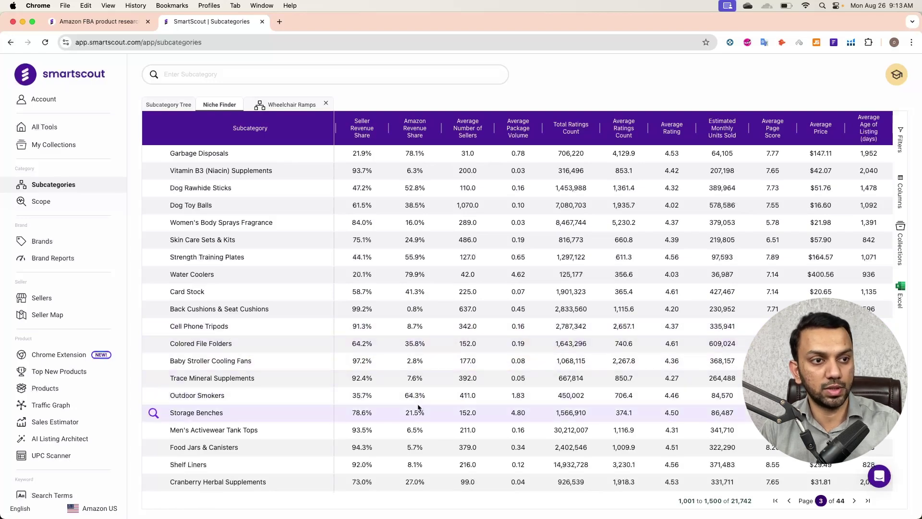
scroll(418, 410, "down", 15)
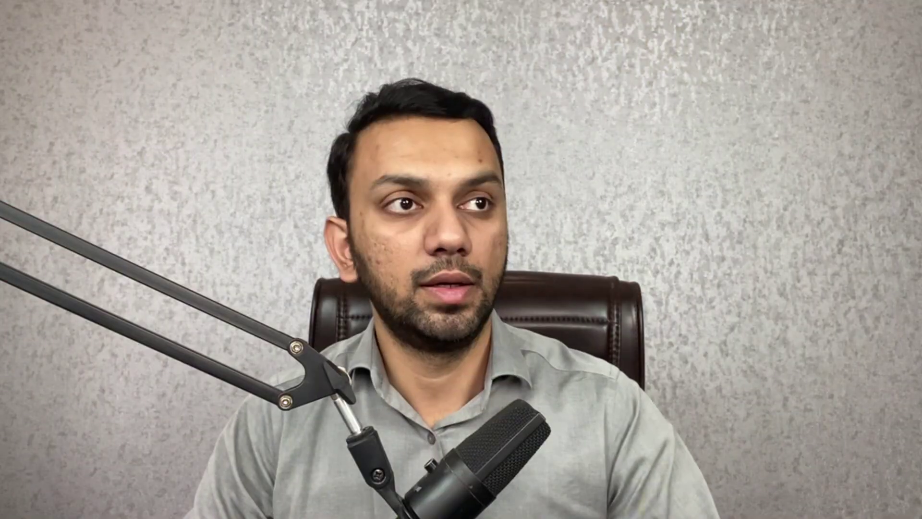